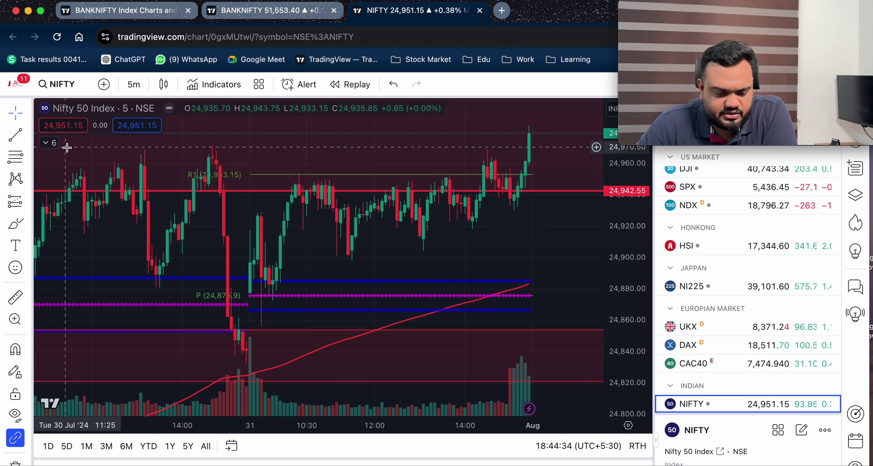
Hide the volume indicator on the NIFTY chart and collapse the indicator list
{"action": "left_click", "coordinate": [49, 142]}
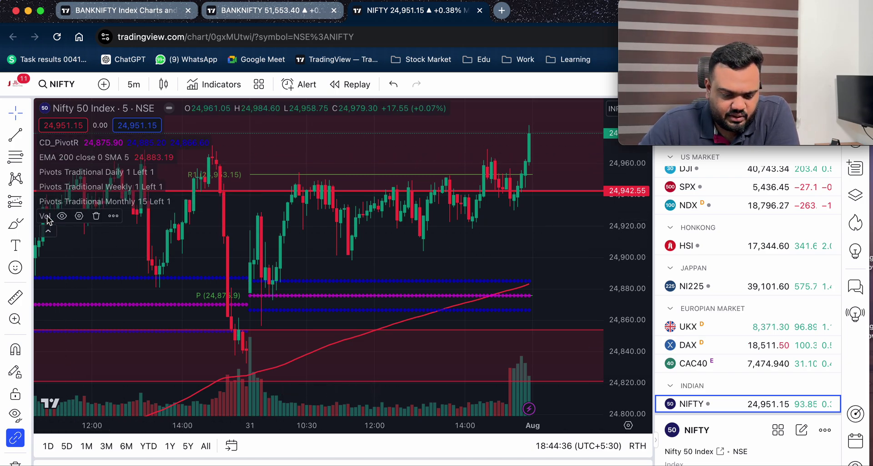
{"action": "left_click", "coordinate": [62, 216]}
{"action": "left_click", "coordinate": [49, 232]}
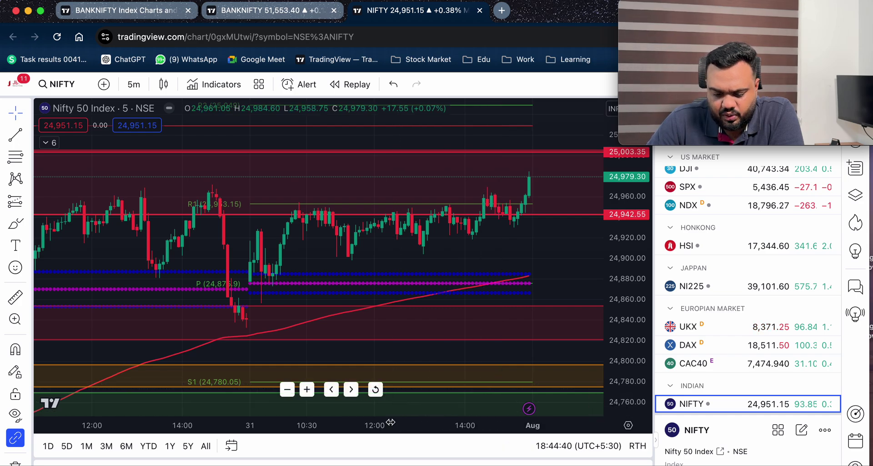
Examine NIFTY's recent 5-minute price action against its pivot levels, coloured support and resistance zones, and the 200 EMA
{"action": "left_click_drag", "start_coordinate": [390, 421], "coordinate": [509, 421]}
{"action": "left_click_drag", "start_coordinate": [505, 366], "coordinate": [478, 223]}
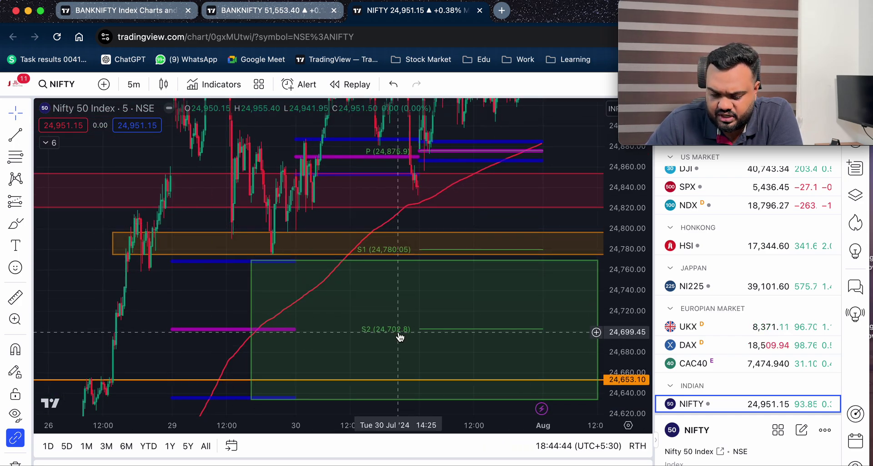
{"action": "left_click_drag", "start_coordinate": [454, 427], "coordinate": [298, 428]}
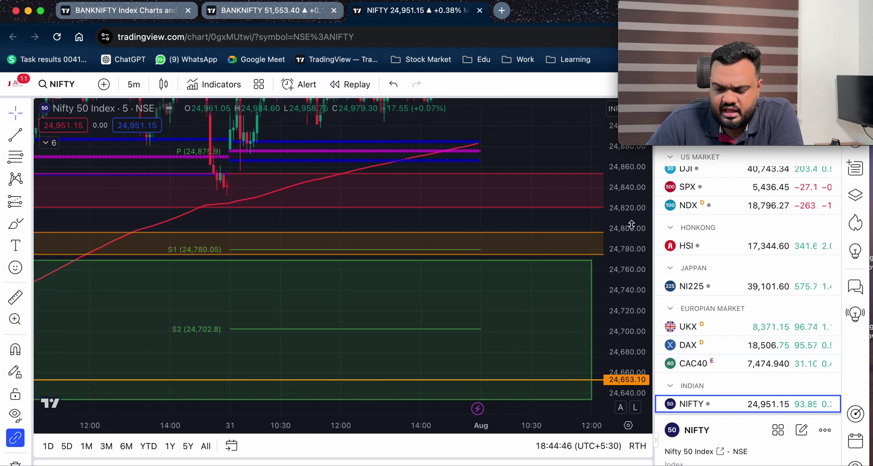
{"action": "left_click_drag", "start_coordinate": [629, 224], "coordinate": [629, 271]}
{"action": "left_click_drag", "start_coordinate": [532, 170], "coordinate": [547, 293]}
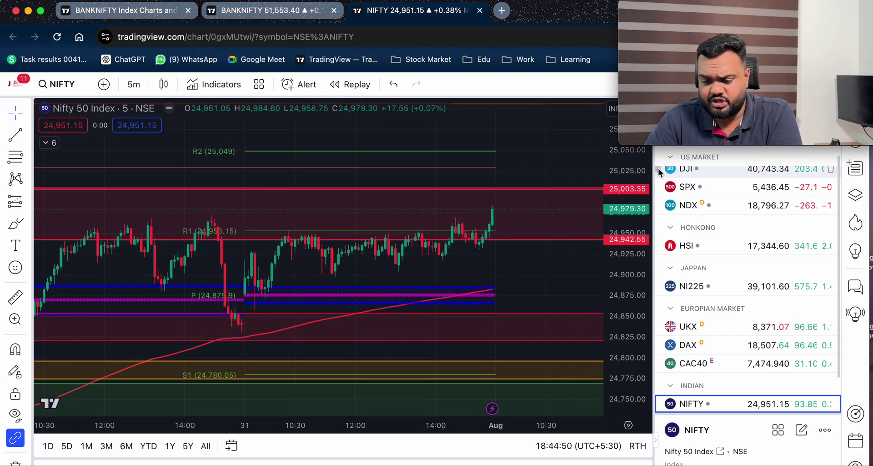
{"action": "left_click_drag", "start_coordinate": [508, 124], "coordinate": [492, 92]}
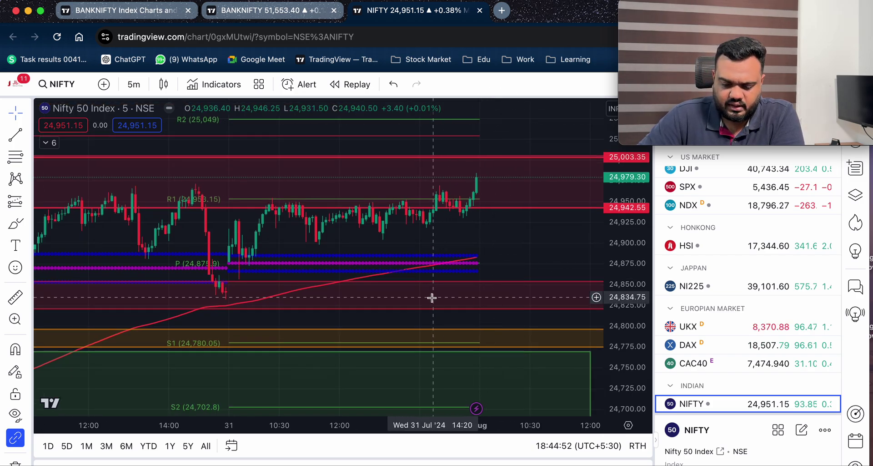
{"action": "left_click_drag", "start_coordinate": [306, 428], "coordinate": [369, 428]}
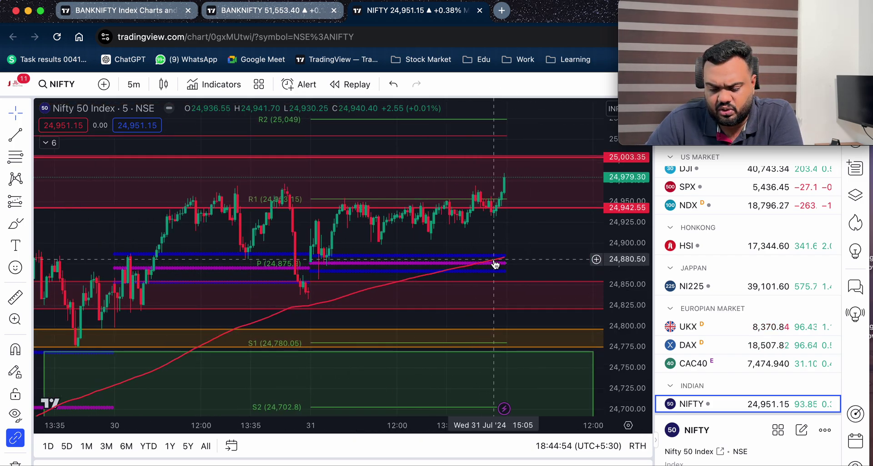
{"action": "left_click_drag", "start_coordinate": [486, 225], "coordinate": [446, 213]}
{"action": "left_click_drag", "start_coordinate": [320, 427], "coordinate": [475, 428]}
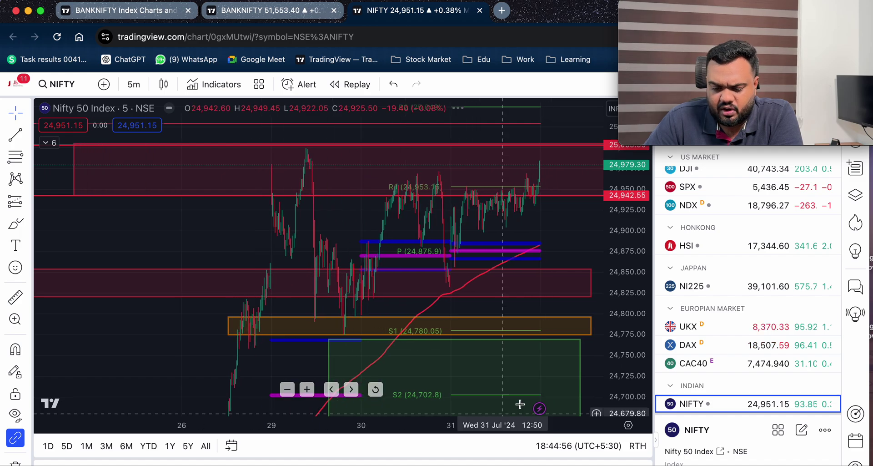
{"action": "left_click_drag", "start_coordinate": [628, 250], "coordinate": [622, 344]}
{"action": "left_click_drag", "start_coordinate": [566, 238], "coordinate": [459, 225]}
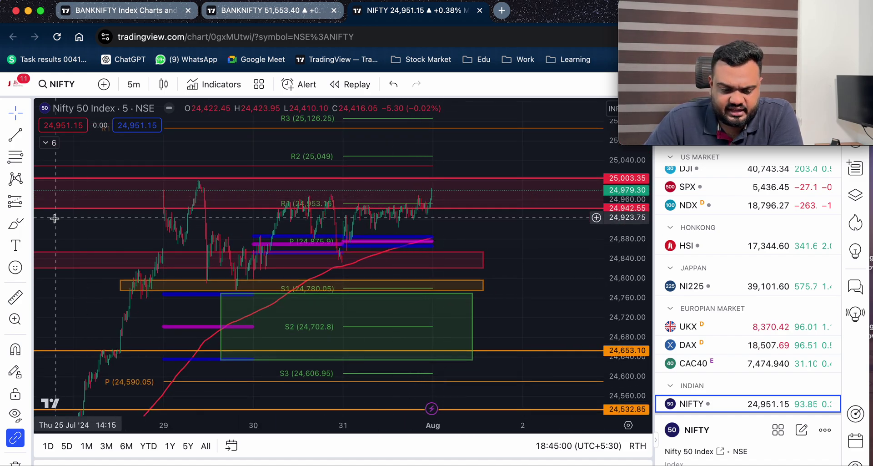
Brush a pullback-and-recovery path from NIFTY's last candle, a stroke near the 25,003.35 resistance, and a falling line to about 24,840
{"action": "left_click", "coordinate": [15, 223]}
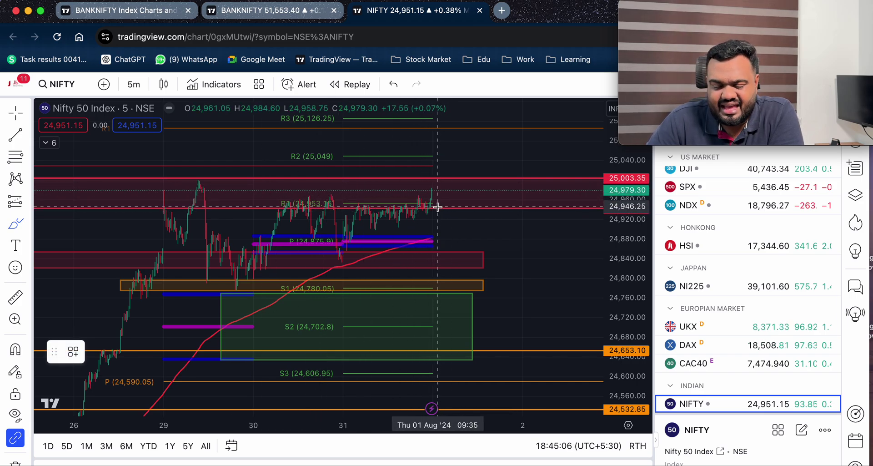
{"action": "mouse_move", "coordinate": [435, 193]}
{"action": "left_mouse_down"}
{"action": "mouse_move", "coordinate": [463, 249]}
{"action": "mouse_move", "coordinate": [503, 219]}
{"action": "left_mouse_up"}
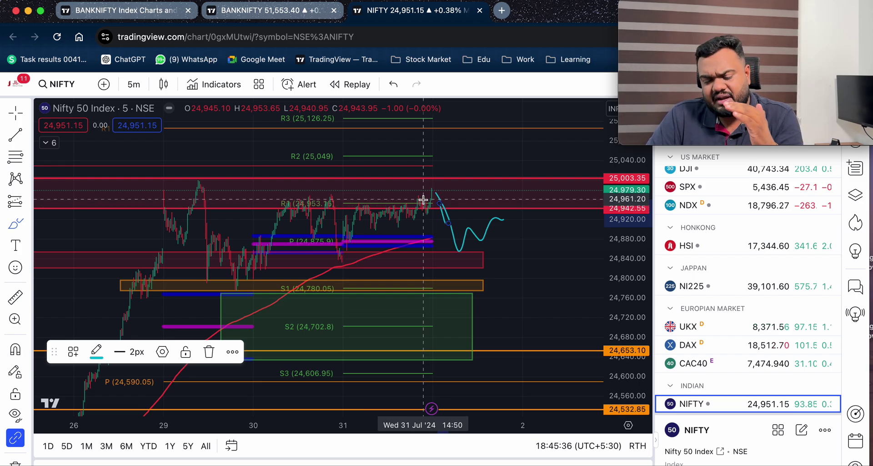
{"action": "left_click_drag", "start_coordinate": [389, 188], "coordinate": [446, 178]}
{"action": "left_click_drag", "start_coordinate": [438, 209], "coordinate": [483, 259]}
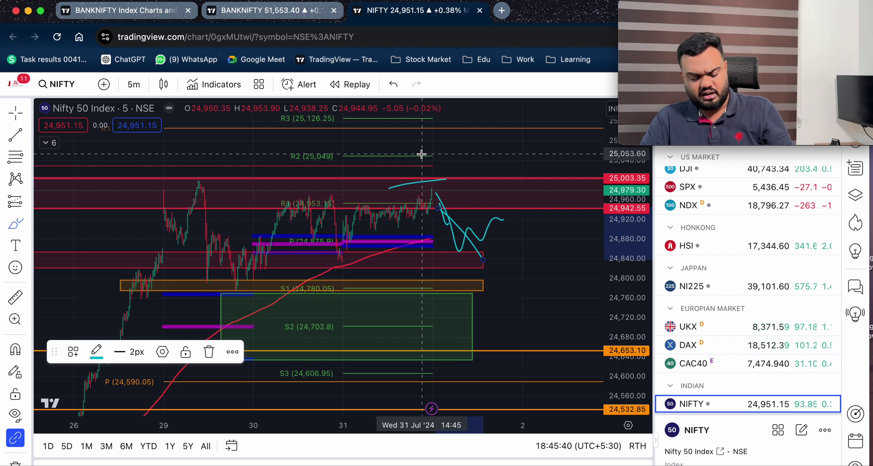
Undo the pullback path, resistance stroke and falling line on the NIFTY chart
{"action": "key", "text": "super+z"}
{"action": "key", "text": "super+z"}
{"action": "key", "text": "super+z"}
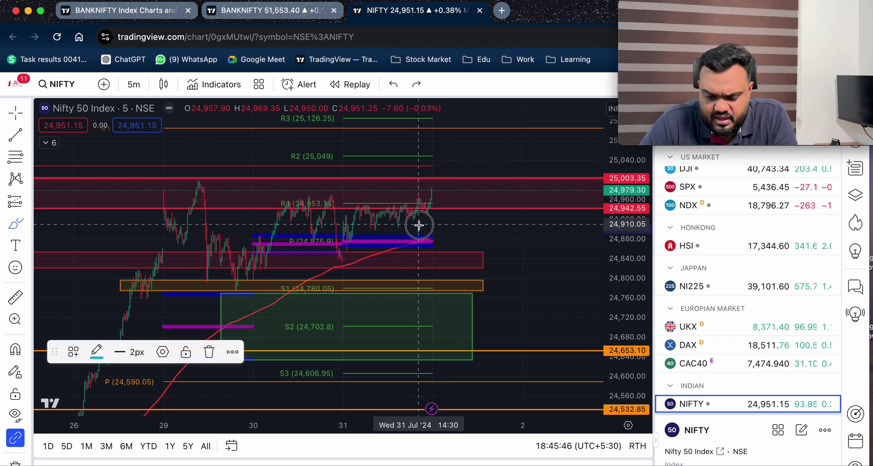
Brush a sideways wave just above the NIFTY pivot and a flat line at about 25,020, and undo both
{"action": "mouse_move", "coordinate": [418, 231]}
{"action": "left_mouse_down"}
{"action": "mouse_move", "coordinate": [469, 219]}
{"action": "mouse_move", "coordinate": [477, 231]}
{"action": "left_mouse_up"}
{"action": "left_click_drag", "start_coordinate": [380, 171], "coordinate": [460, 171]}
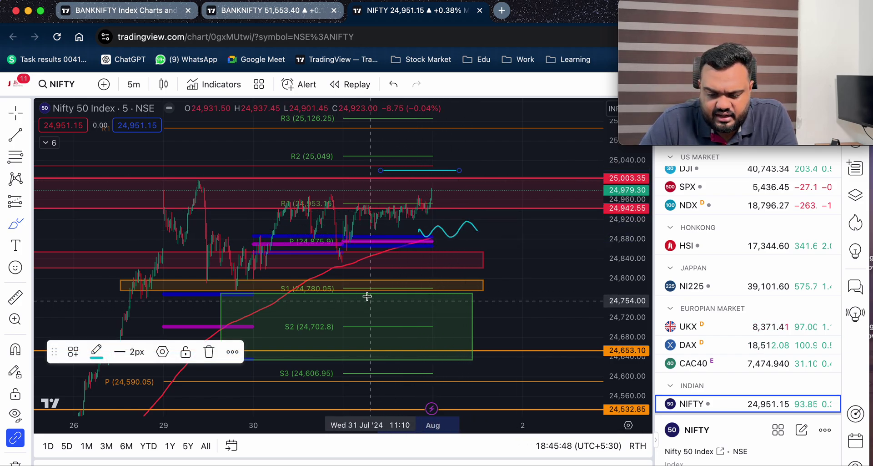
{"action": "key", "text": "super+z"}
{"action": "key", "text": "super+z"}
{"action": "key", "text": "super+z"}
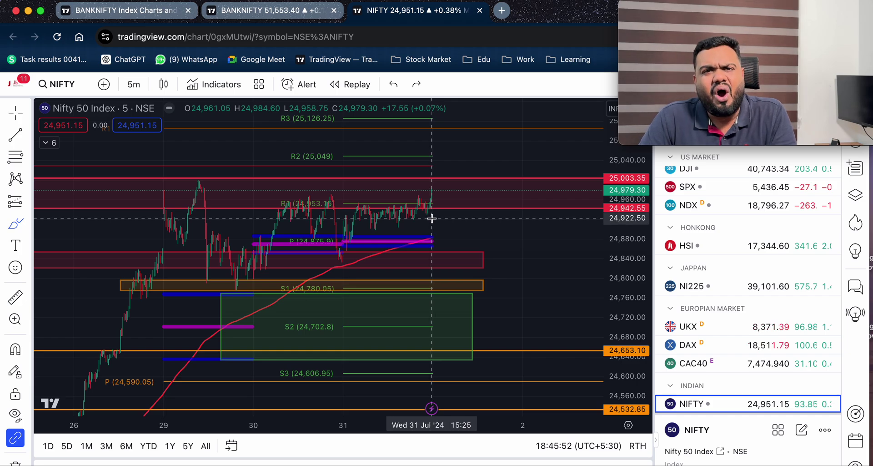
Brush a NIFTY breakout scenario: a rise from about 24,930 to 25,056, a base line near 24,942.55, and upward strokes towards R3
{"action": "left_click_drag", "start_coordinate": [432, 218], "coordinate": [437, 153]}
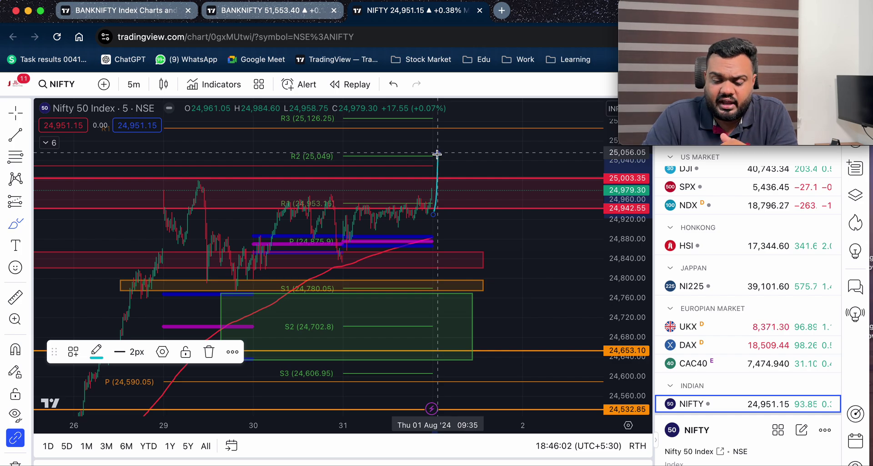
{"action": "left_click_drag", "start_coordinate": [405, 210], "coordinate": [470, 204]}
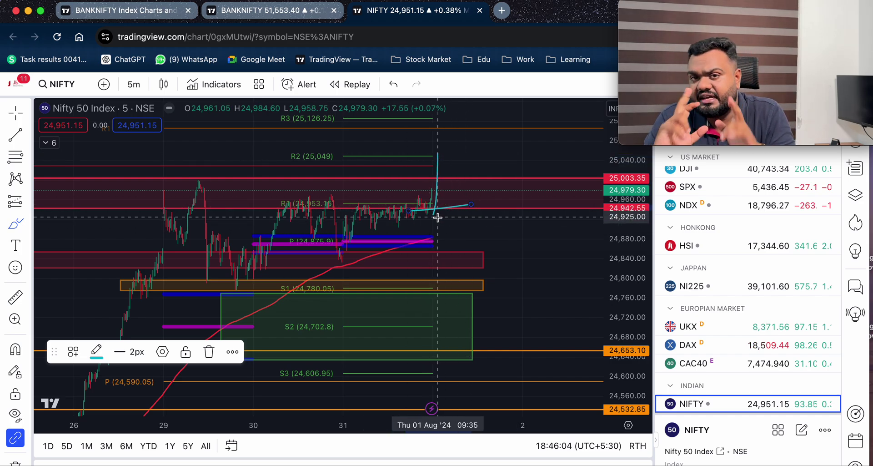
{"action": "mouse_move", "coordinate": [444, 166]}
{"action": "left_mouse_down"}
{"action": "mouse_move", "coordinate": [458, 133]}
{"action": "mouse_move", "coordinate": [509, 129]}
{"action": "left_mouse_up"}
{"action": "left_click_drag", "start_coordinate": [456, 139], "coordinate": [487, 135]}
{"action": "left_click_drag", "start_coordinate": [453, 195], "coordinate": [464, 152]}
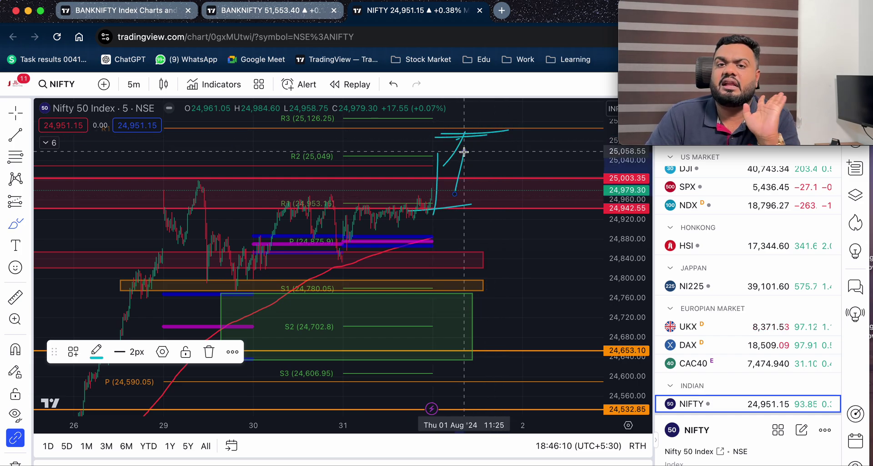
Undo all breakout brush strokes on the NIFTY chart
{"action": "key", "text": "super+z"}
{"action": "key", "text": "super+z"}
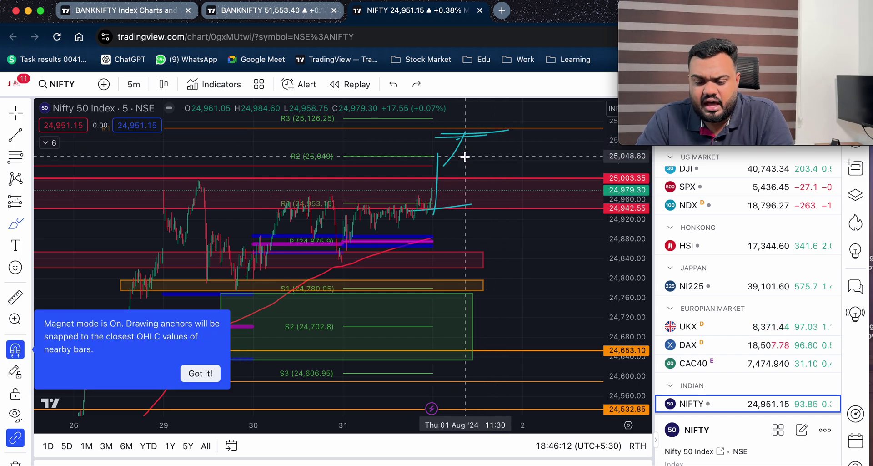
{"action": "key", "text": "super+z"}
{"action": "key", "text": "super+z"}
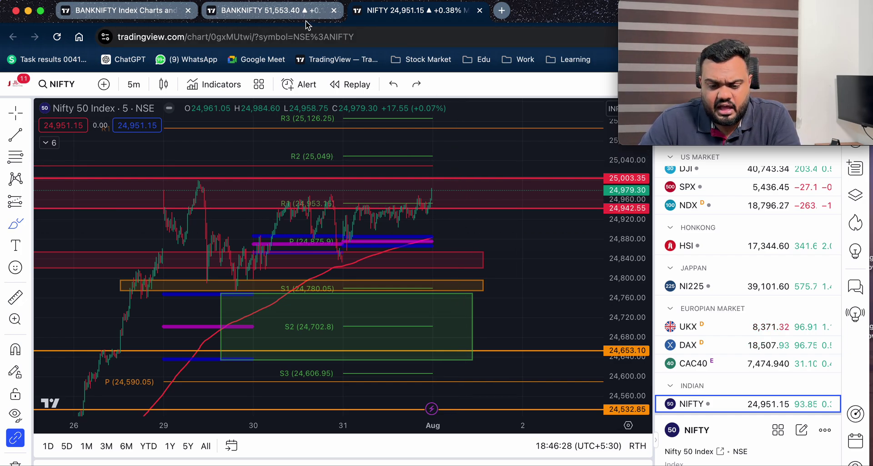
Switch to the BANKNIFTY chart and frame the late-July sessions with empty space after the last candle
{"action": "key", "text": "ctrl+shift+Tab"}
{"action": "left_click_drag", "start_coordinate": [278, 427], "coordinate": [510, 427]}
{"action": "left_click_drag", "start_coordinate": [624, 215], "coordinate": [624, 214]}
{"action": "double_click", "coordinate": [624, 214]}
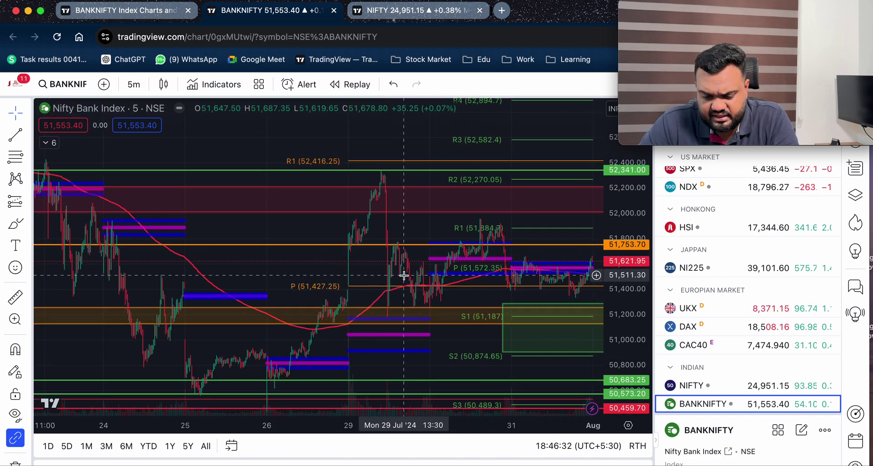
{"action": "mouse_move", "coordinate": [278, 147]}
{"action": "left_mouse_down"}
{"action": "mouse_move", "coordinate": [92, 118]}
{"action": "mouse_move", "coordinate": [34, 127]}
{"action": "left_mouse_up"}
Brush BANKNIFTY boundary lines at about 52,000 and 51,260, plus a path rising to the upper line and falling back
{"action": "left_click", "coordinate": [15, 223]}
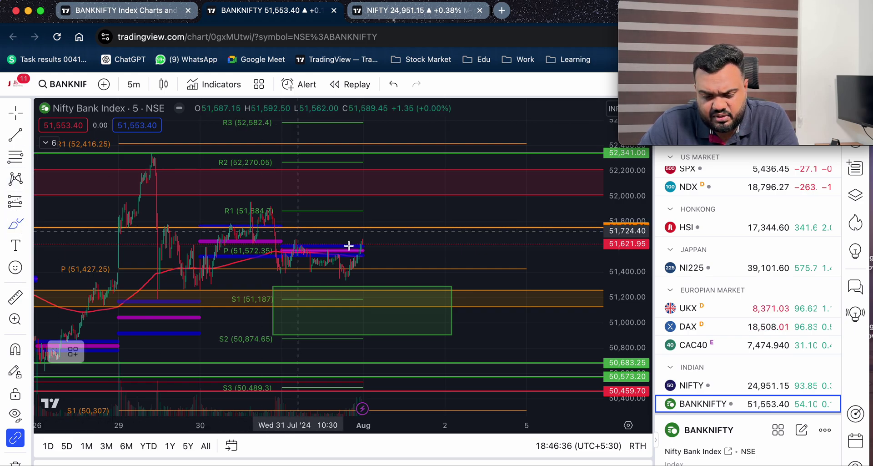
{"action": "left_click_drag", "start_coordinate": [319, 191], "coordinate": [404, 194]}
{"action": "left_click_drag", "start_coordinate": [334, 288], "coordinate": [417, 289]}
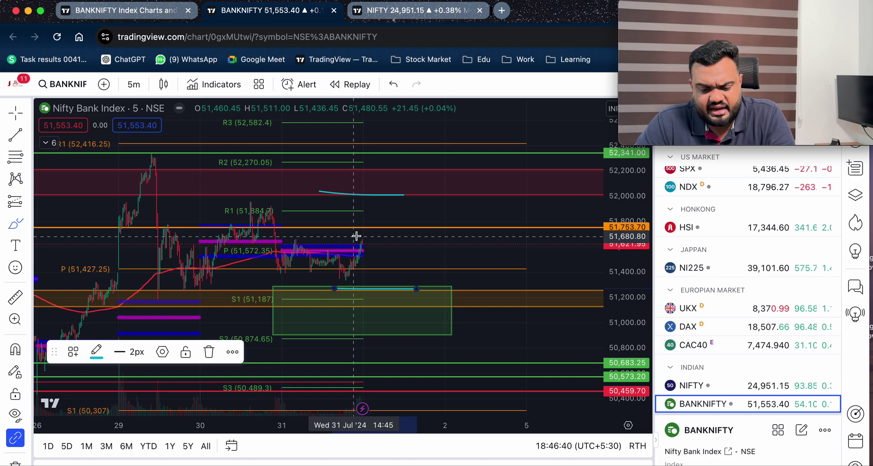
{"action": "mouse_move", "coordinate": [356, 235]}
{"action": "left_mouse_down"}
{"action": "mouse_move", "coordinate": [369, 198]}
{"action": "mouse_move", "coordinate": [388, 198]}
{"action": "mouse_move", "coordinate": [406, 255]}
{"action": "left_mouse_up"}
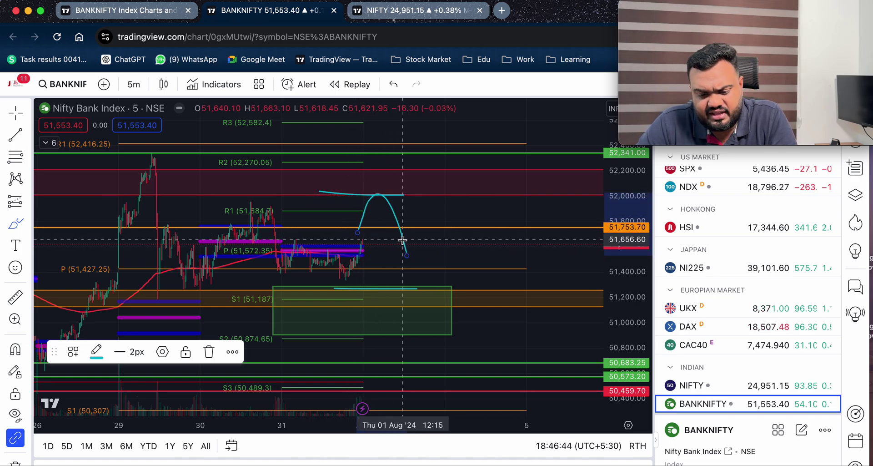
{"action": "left_click_drag", "start_coordinate": [378, 201], "coordinate": [399, 222]}
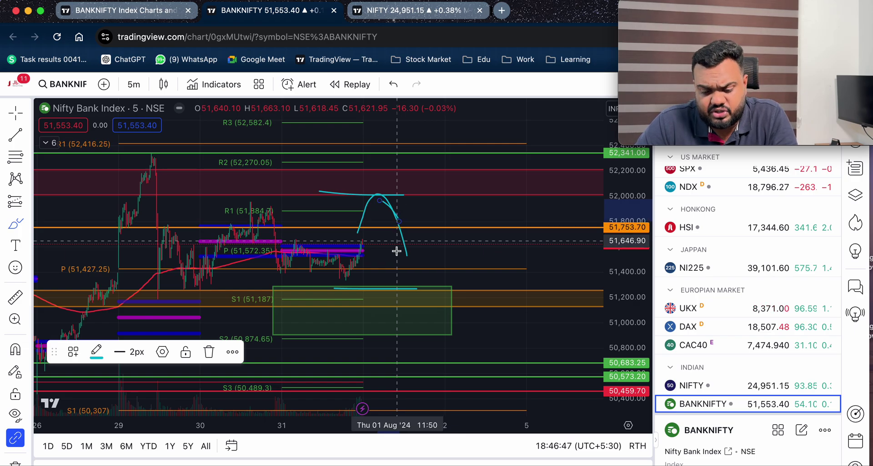
Brush a drop from BANKNIFTY's last candle, a circled bounce near 51,260, and strokes along the upper edge of the orange support zone
{"action": "left_click", "coordinate": [378, 266]}
{"action": "left_click_drag", "start_coordinate": [361, 245], "coordinate": [378, 278]}
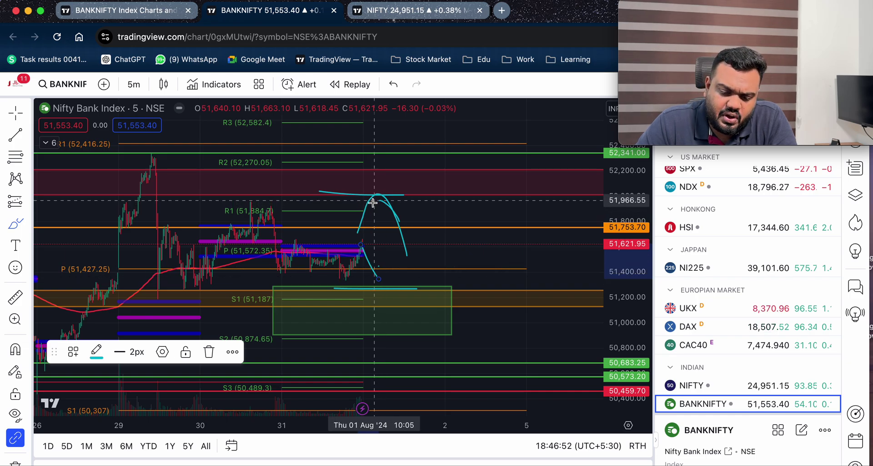
{"action": "mouse_move", "coordinate": [360, 228]}
{"action": "left_mouse_down"}
{"action": "mouse_move", "coordinate": [373, 195]}
{"action": "mouse_move", "coordinate": [388, 210]}
{"action": "mouse_move", "coordinate": [381, 195]}
{"action": "mouse_move", "coordinate": [421, 287]}
{"action": "mouse_move", "coordinate": [445, 290]}
{"action": "mouse_move", "coordinate": [460, 260]}
{"action": "mouse_move", "coordinate": [457, 246]}
{"action": "mouse_move", "coordinate": [415, 296]}
{"action": "mouse_move", "coordinate": [456, 265]}
{"action": "mouse_move", "coordinate": [462, 289]}
{"action": "left_mouse_up"}
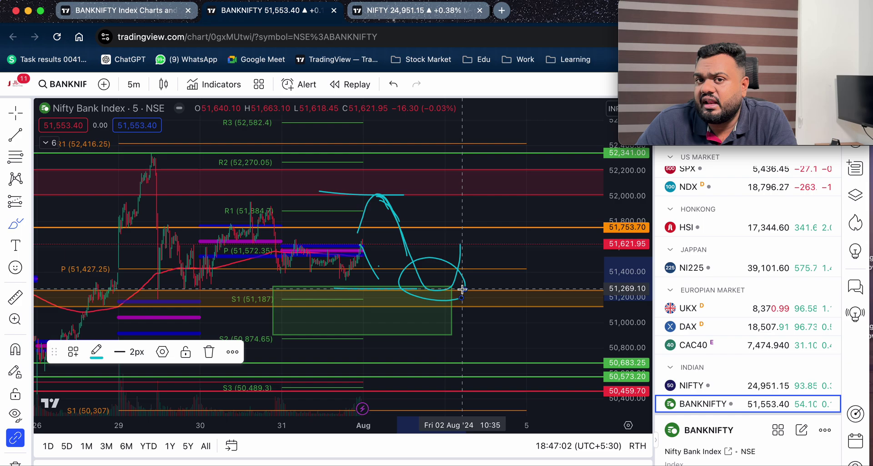
{"action": "left_click_drag", "start_coordinate": [302, 291], "coordinate": [484, 287]}
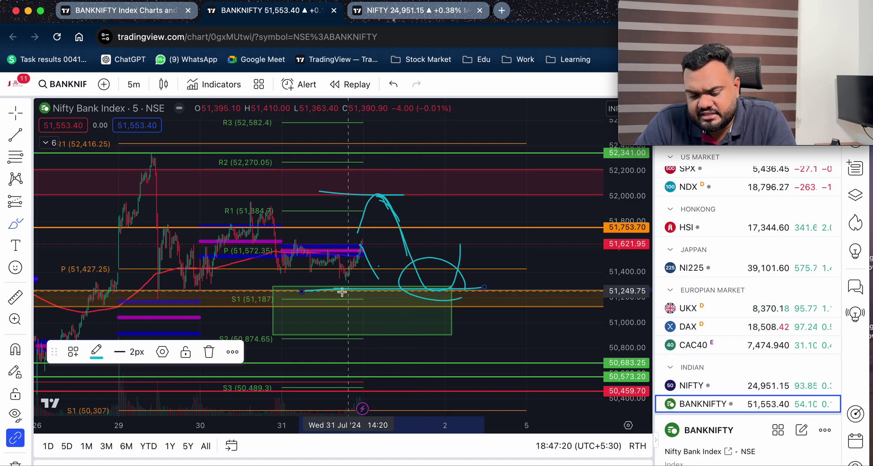
{"action": "mouse_move", "coordinate": [243, 288]}
{"action": "left_mouse_down"}
{"action": "mouse_move", "coordinate": [292, 292]}
{"action": "mouse_move", "coordinate": [253, 301]}
{"action": "left_mouse_up"}
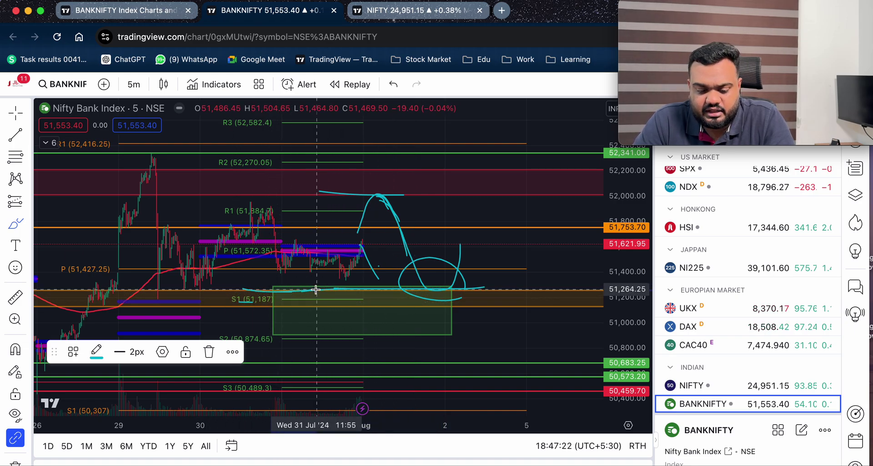
Undo all boundary, path and support brush strokes on the BANKNIFTY chart
{"action": "key", "text": "super+z"}
{"action": "key", "text": "super+z"}
{"action": "key", "text": "super+z"}
{"action": "key", "text": "super+z"}
{"action": "key", "text": "super+z"}
{"action": "key", "text": "super+z"}
{"action": "key", "text": "super+z"}
{"action": "key", "text": "super+z"}
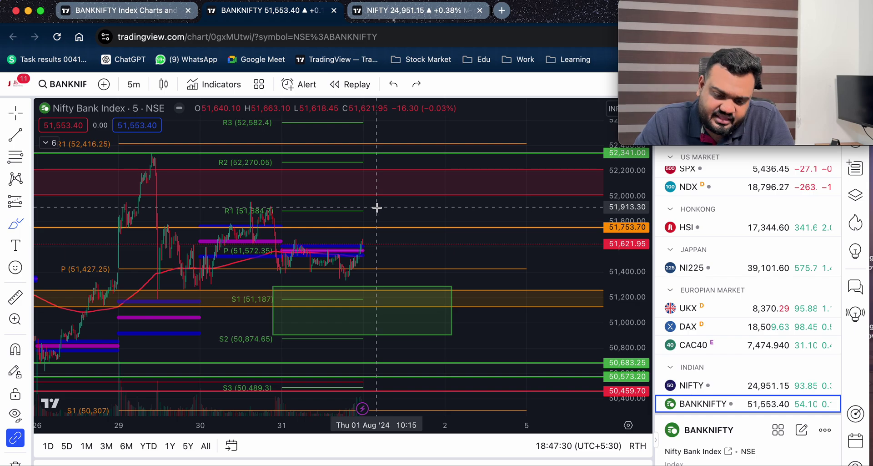
Brush a rising BANKNIFTY breakout stroke through the red resistance zone to above 52,341, and undo it
{"action": "left_click_drag", "start_coordinate": [376, 202], "coordinate": [390, 138]}
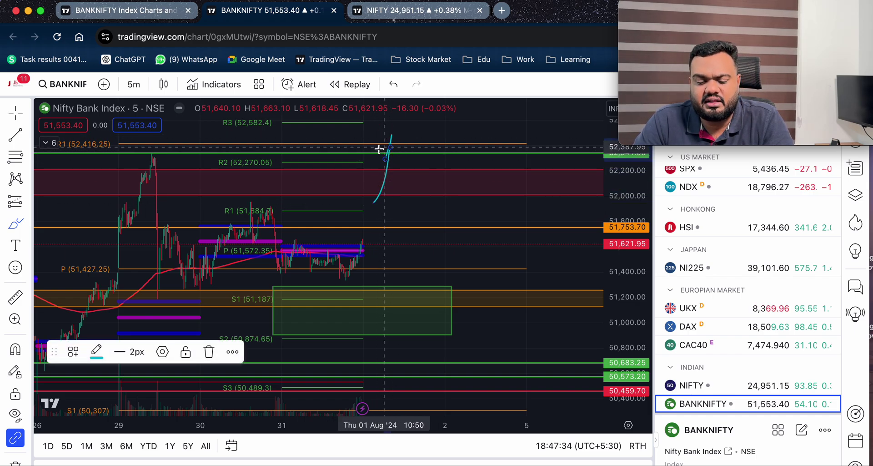
{"action": "left_click", "coordinate": [15, 349]}
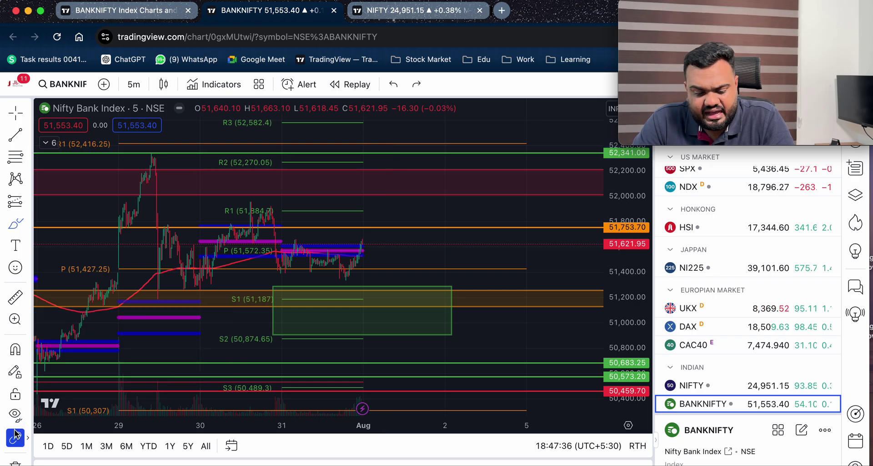
Remove all six indicators from the BANKNIFTY chart, keeping the drawings
{"action": "left_click", "coordinate": [15, 460]}
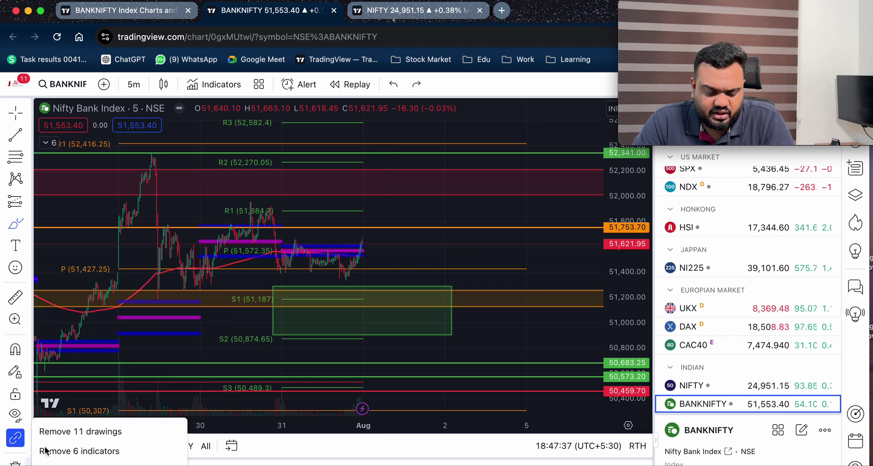
{"action": "left_click", "coordinate": [72, 450]}
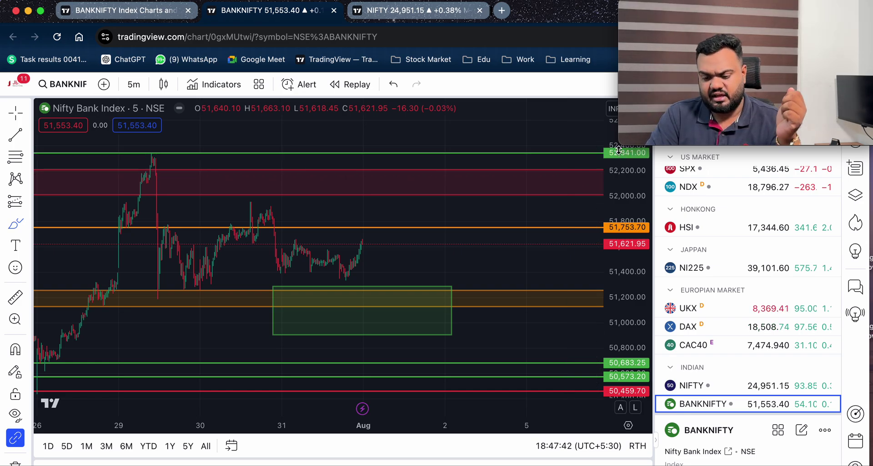
{"action": "left_click_drag", "start_coordinate": [620, 144], "coordinate": [1, 464]}
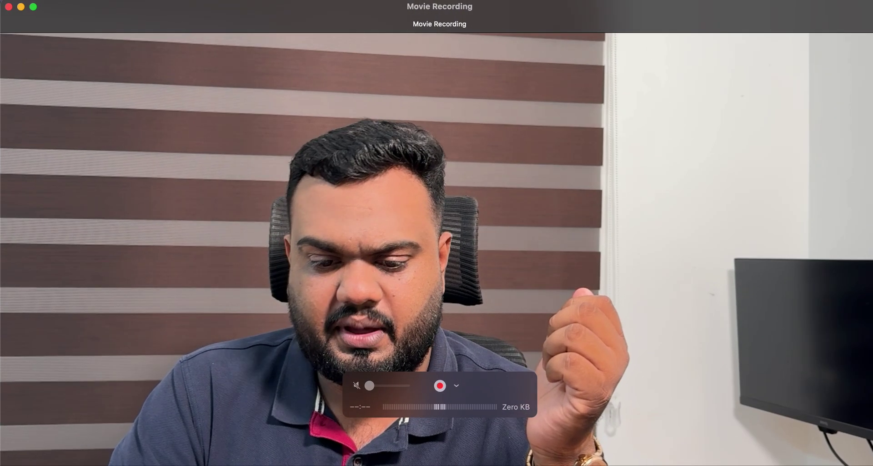